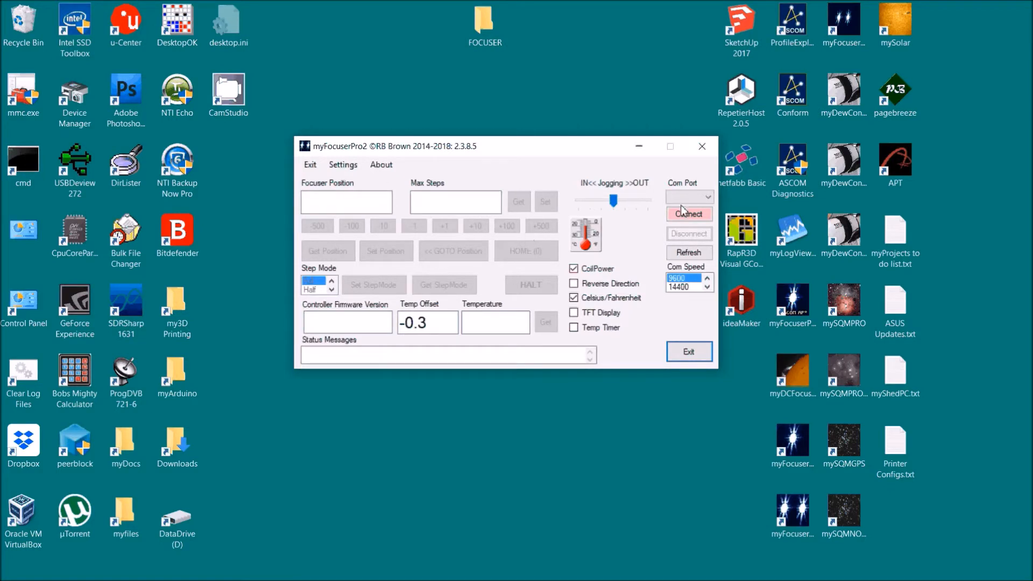
# Refresh the list of serial ports, choose COM5 and connect to the focuser controller.
pyautogui.click(700, 198)
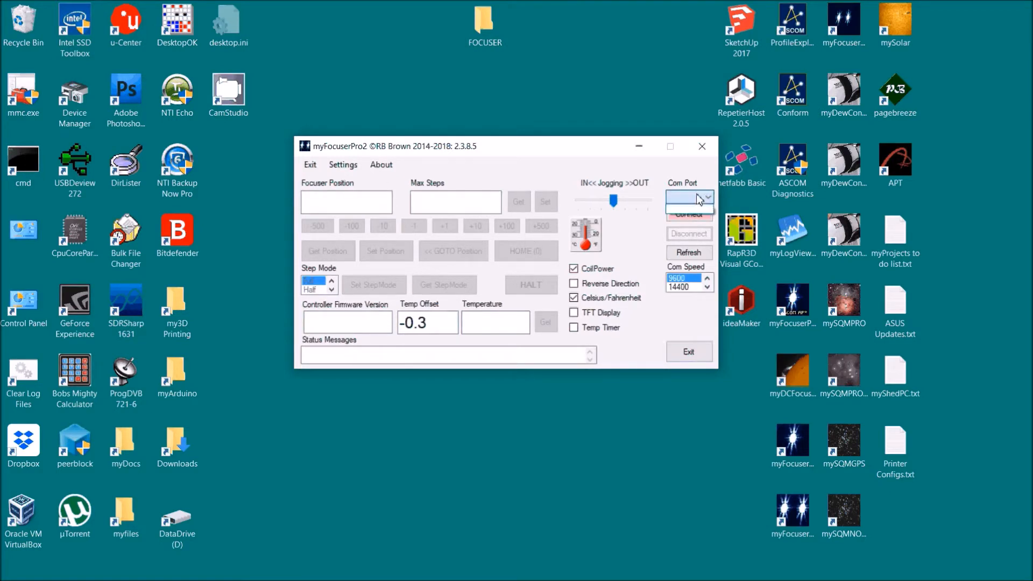
pyautogui.click(701, 198)
pyautogui.click(693, 254)
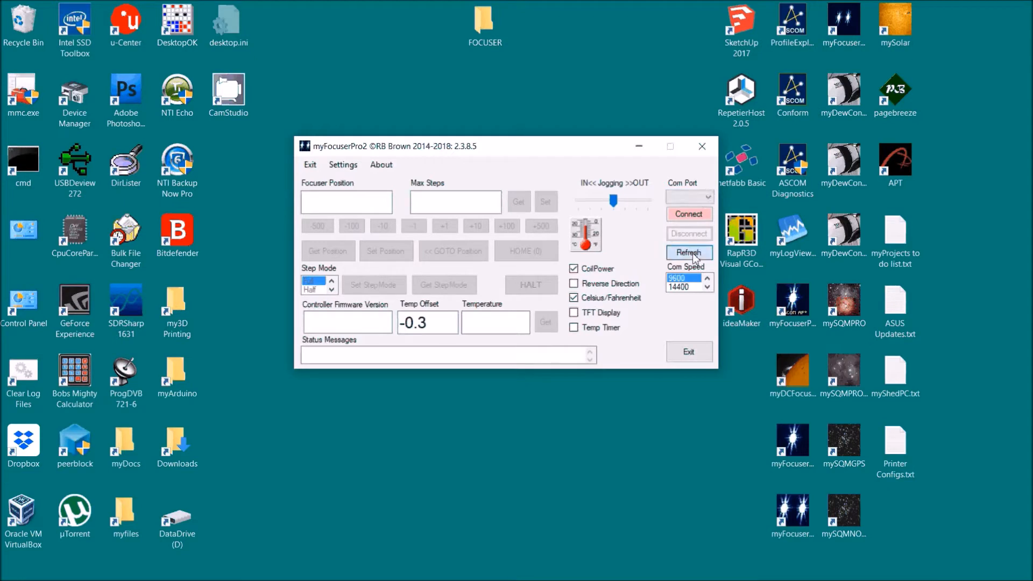
pyautogui.click(698, 197)
pyautogui.click(691, 206)
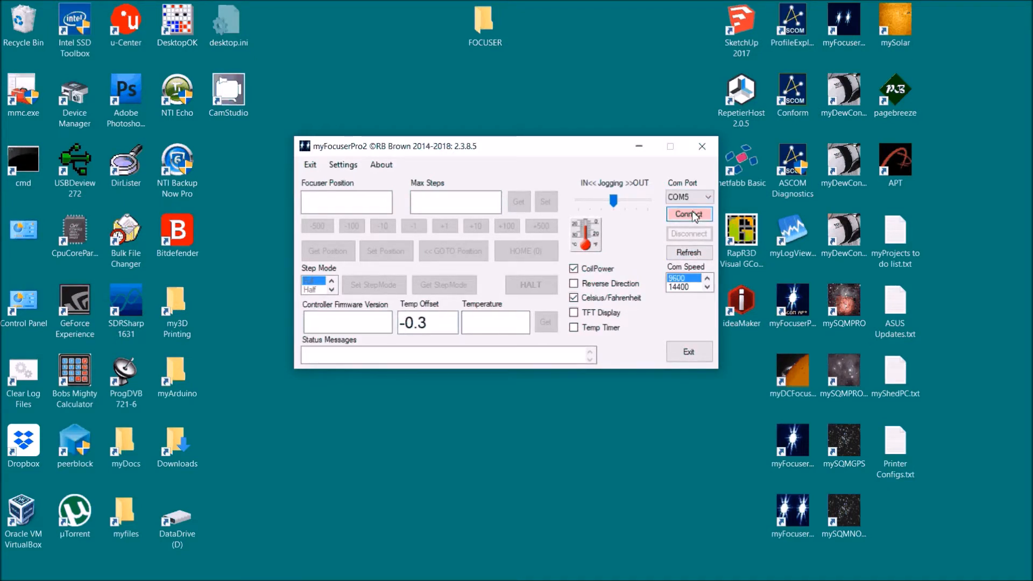
pyautogui.click(687, 216)
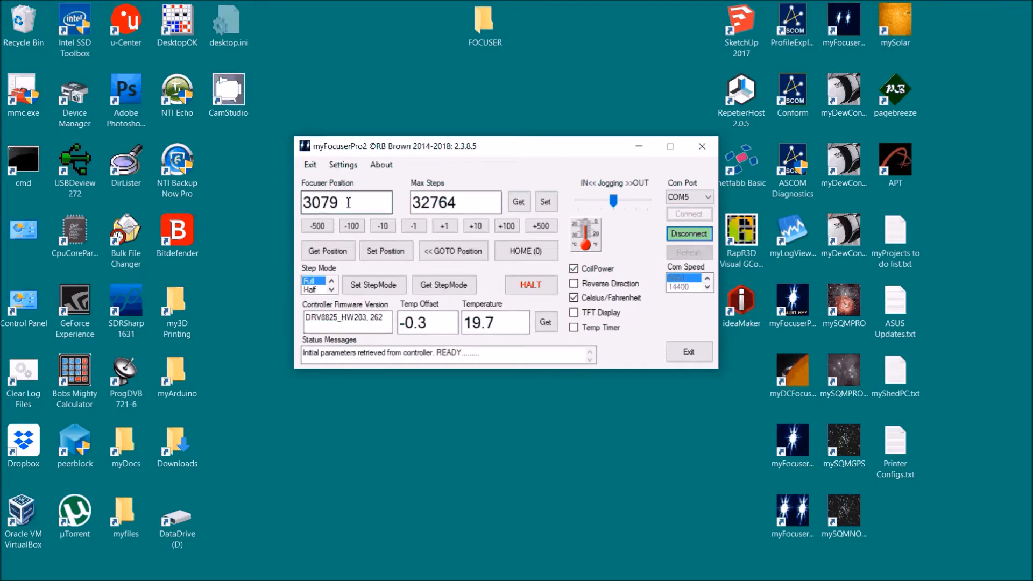
# Set the controller's focuser position to 0 without moving the focuser.
pyautogui.moveTo(349, 202); pyautogui.dragTo(296, 202)
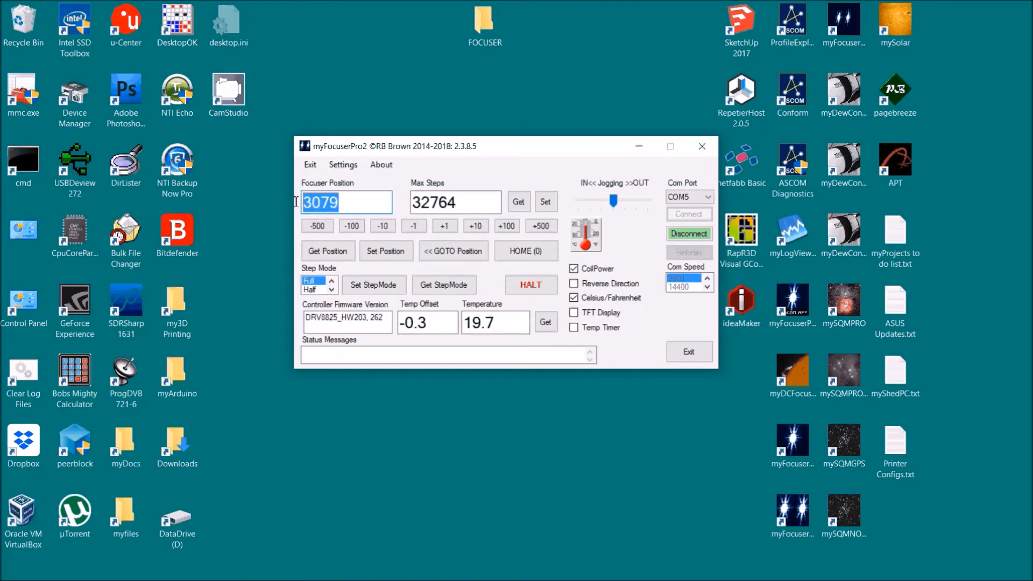
pyautogui.write('0')
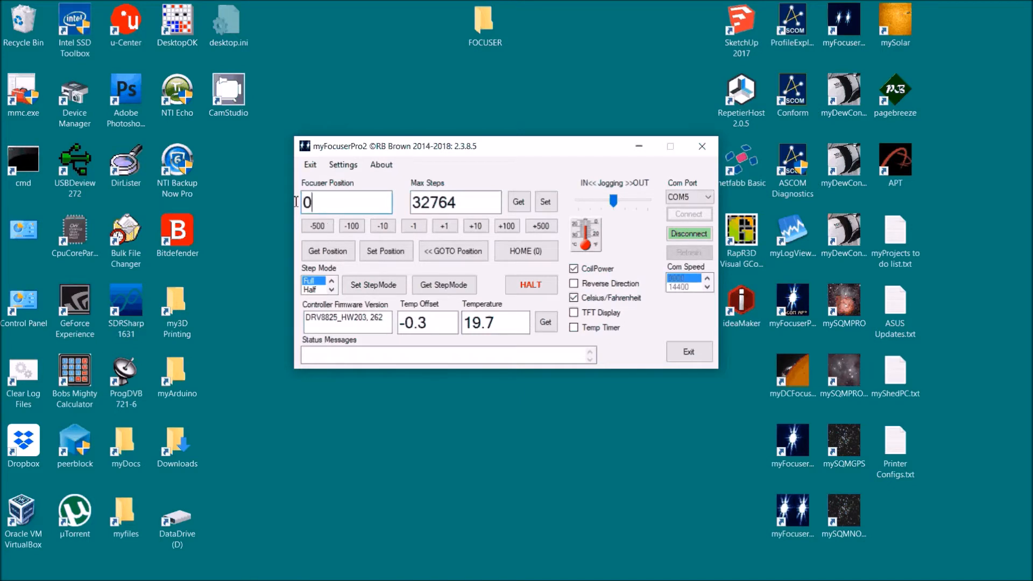
pyautogui.click(384, 255)
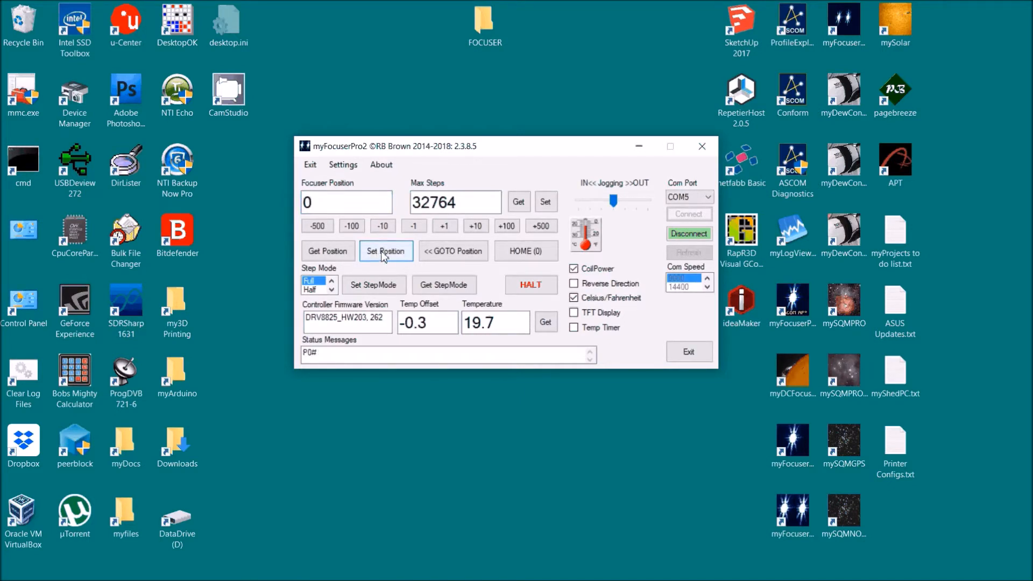
# Set the focuser's maximum steps to 18200 and send the value to the controller.
pyautogui.click(475, 204)
pyautogui.moveTo(476, 204); pyautogui.dragTo(405, 205)
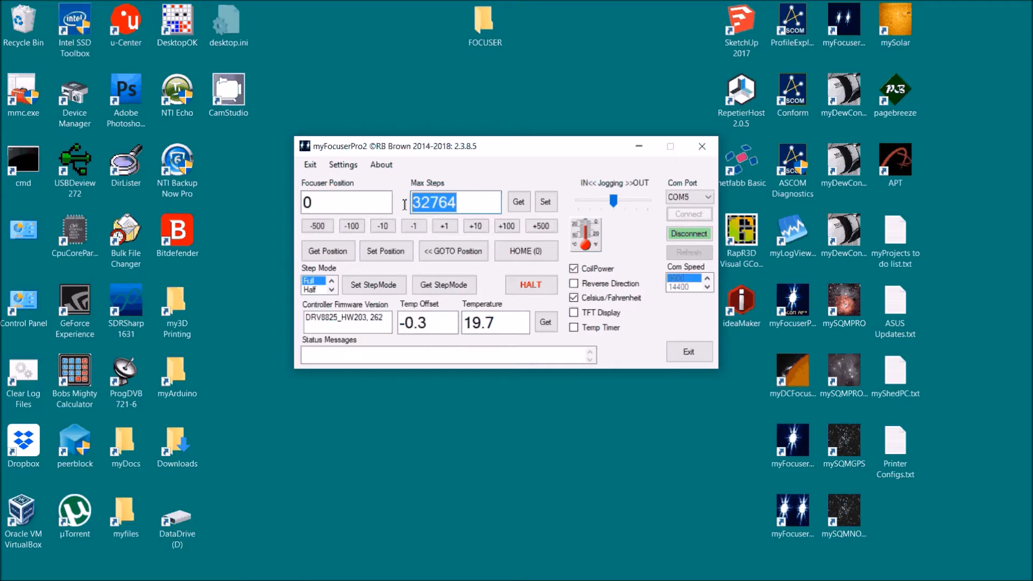
pyautogui.write('1')
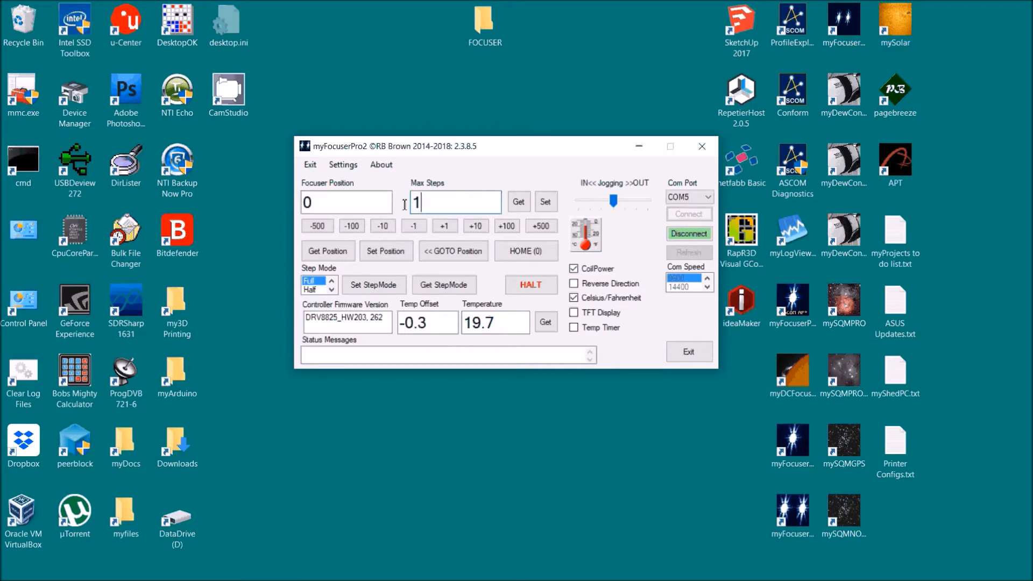
pyautogui.write('8200')
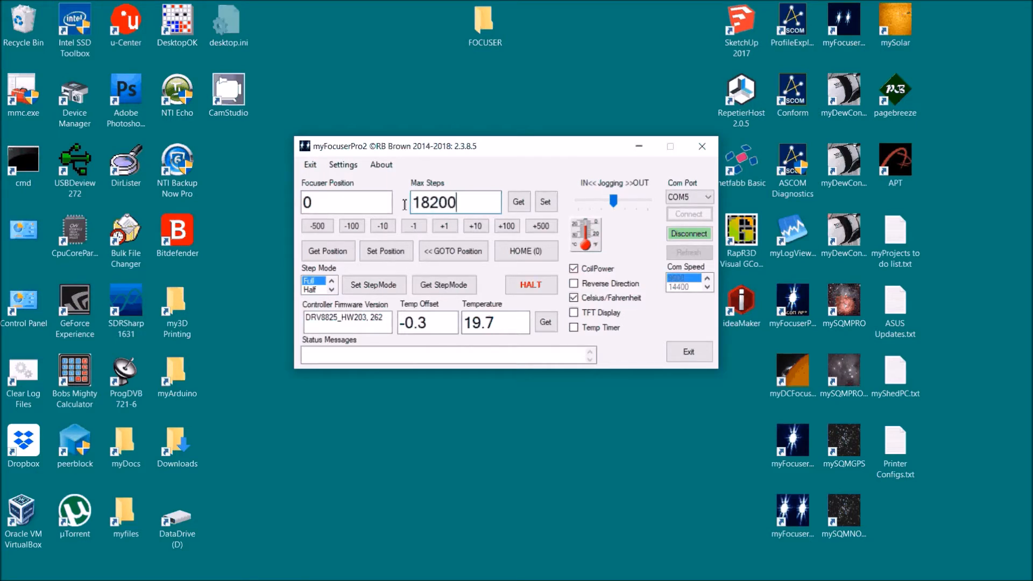
pyautogui.click(547, 207)
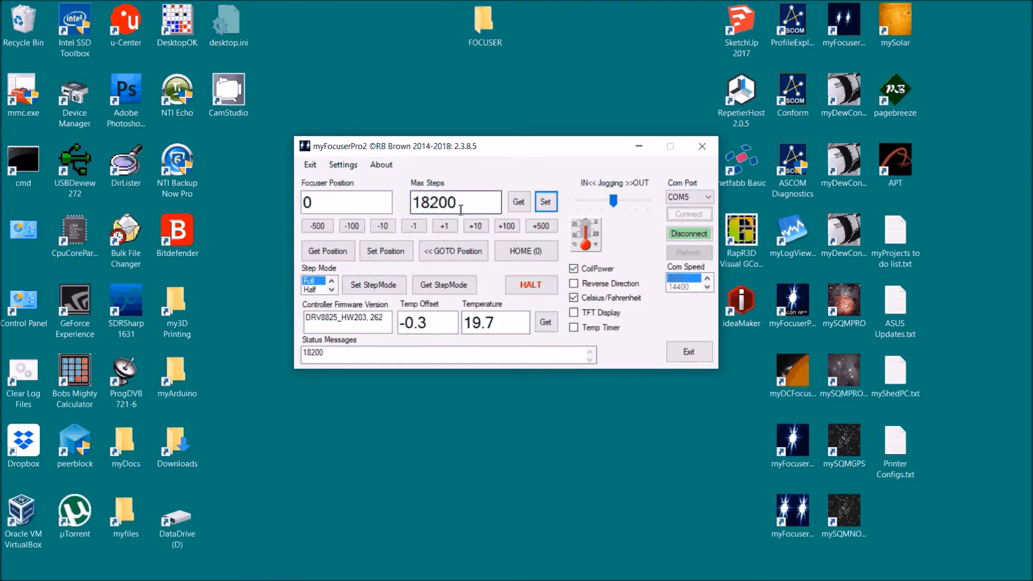
pyautogui.doubleClick(467, 206)
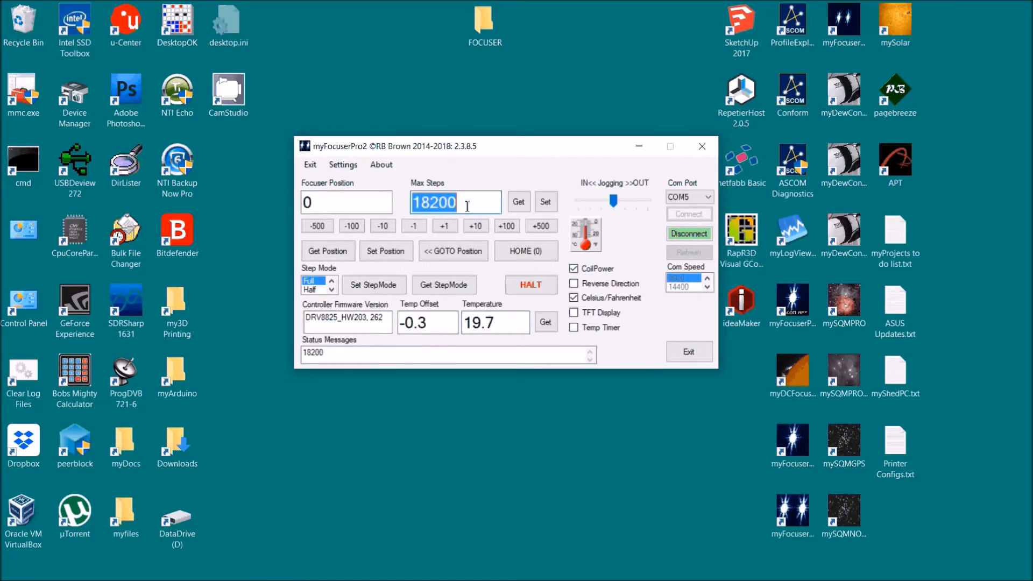
pyautogui.click(447, 206)
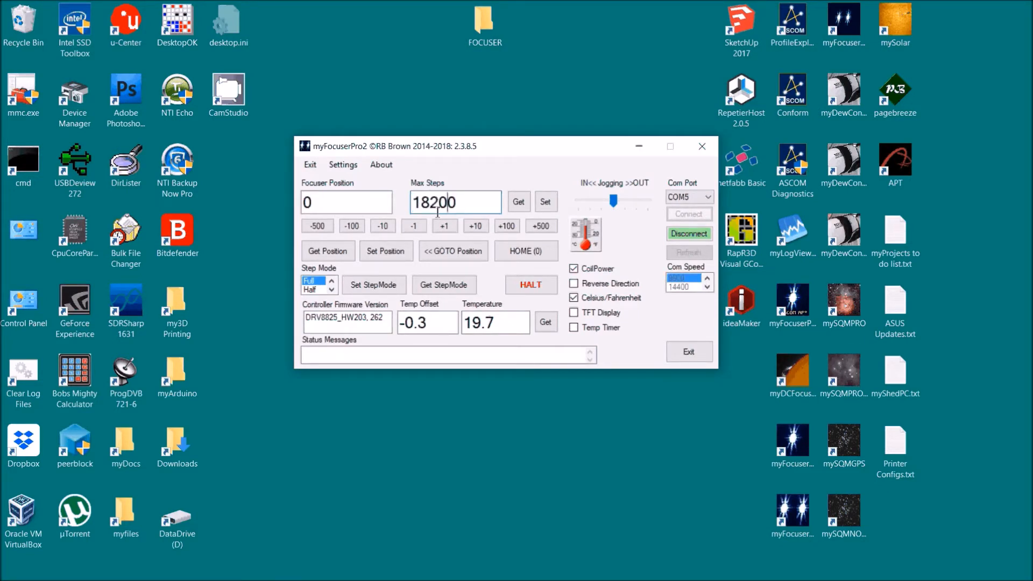
# Change the controller's step mode to Half, accepting the warning, and move the focuser outward by 500 steps.
pyautogui.click(317, 290)
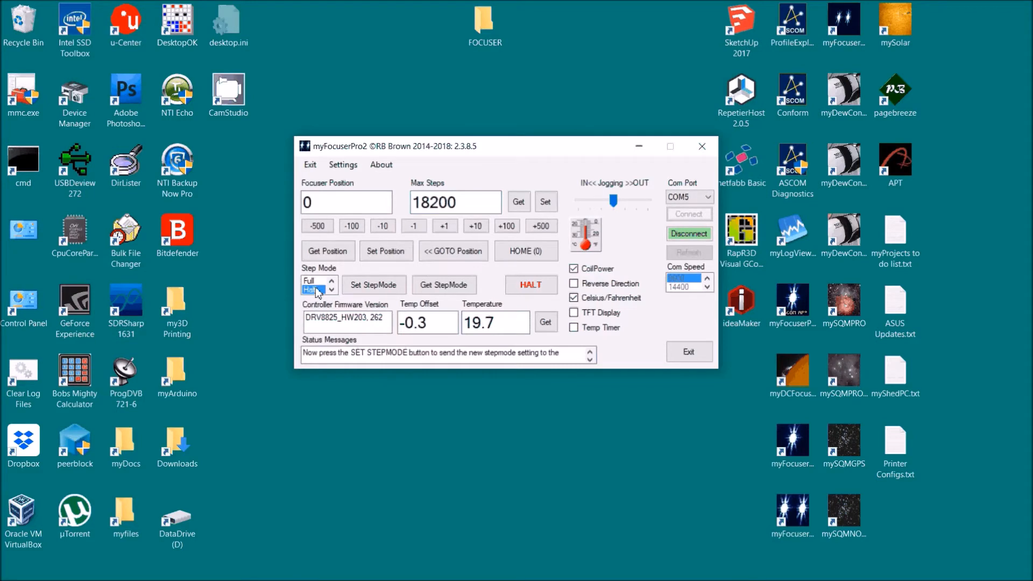
pyautogui.click(362, 289)
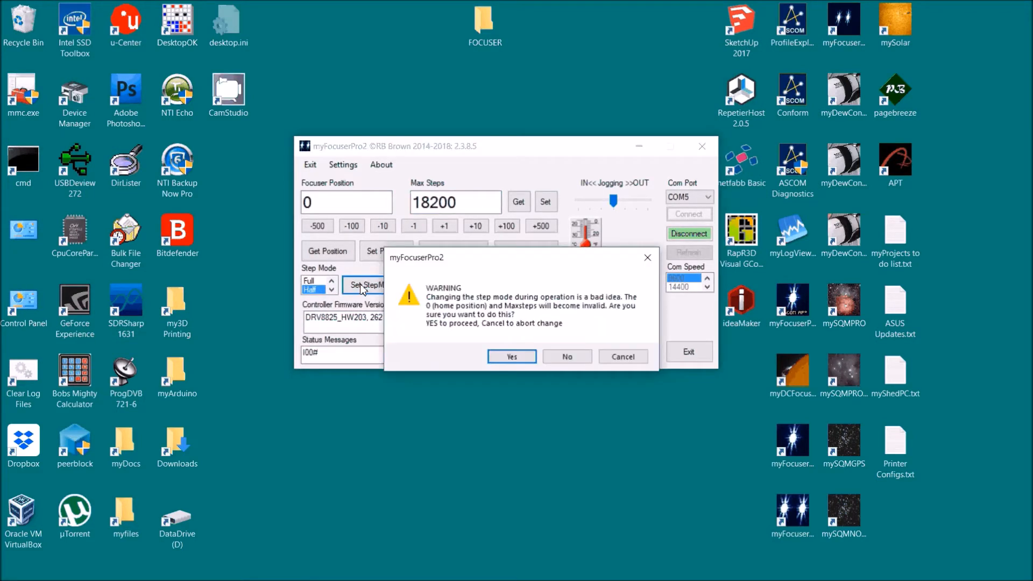
pyautogui.click(514, 357)
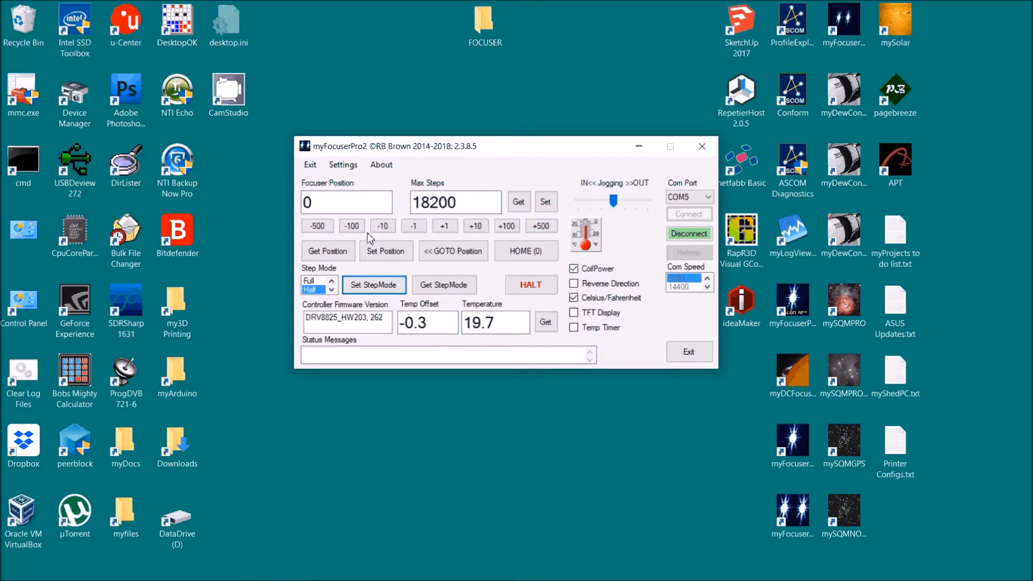
pyautogui.click(545, 231)
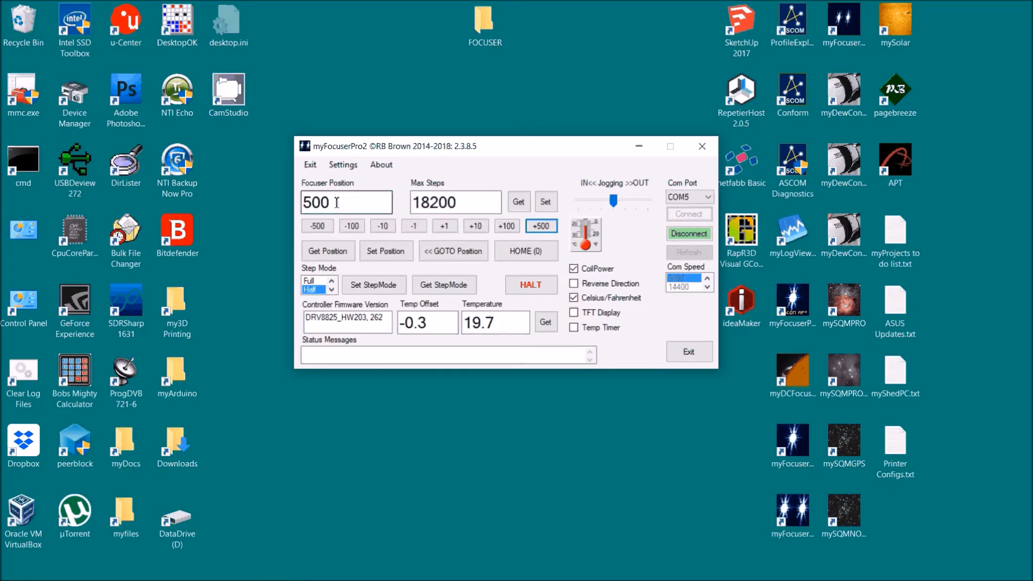
# Enable reverse direction and set the controller's focuser position to 0.
pyautogui.click(575, 286)
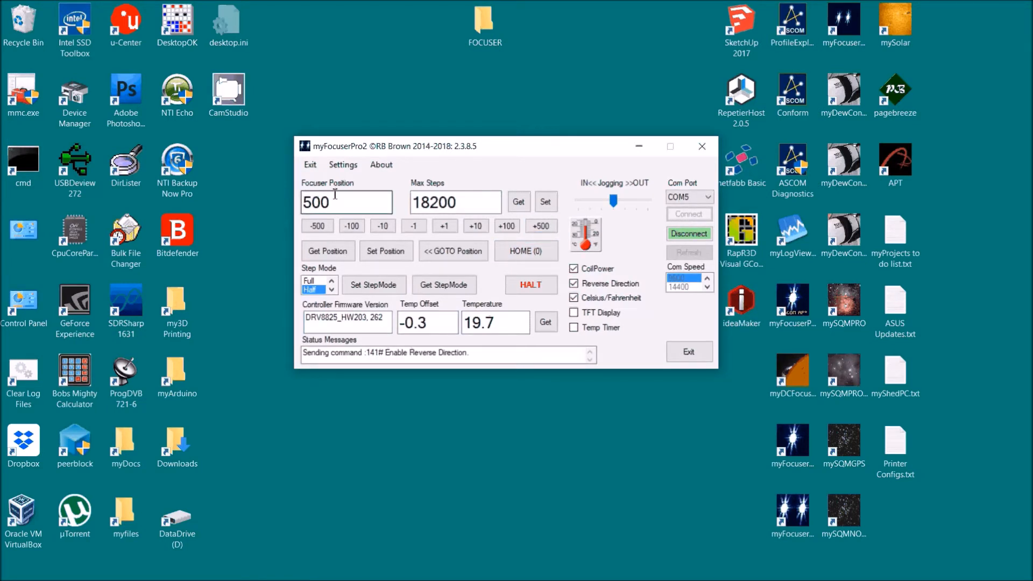
pyautogui.doubleClick(316, 202)
pyautogui.write('0')
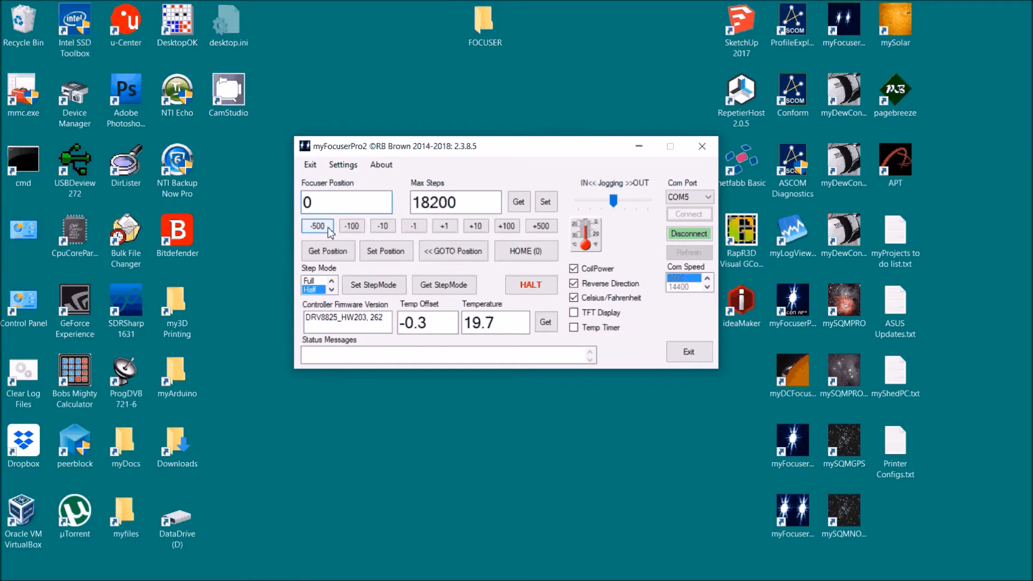
pyautogui.click(380, 253)
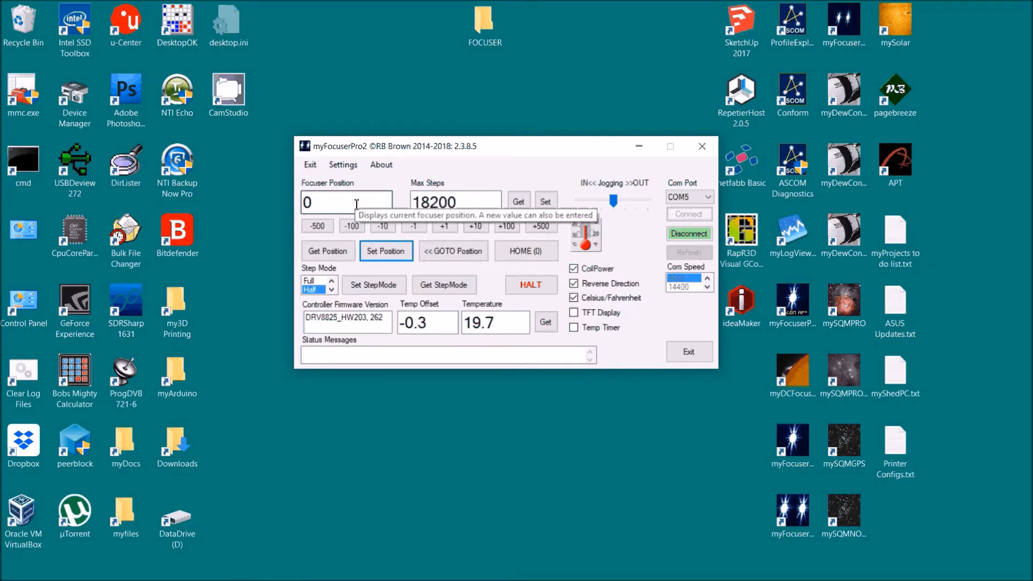
# Set the controller's focuser position to 500 and turn off reverse direction.
pyautogui.moveTo(331, 204); pyautogui.dragTo(295, 205)
pyautogui.write('500')
pyautogui.click(376, 255)
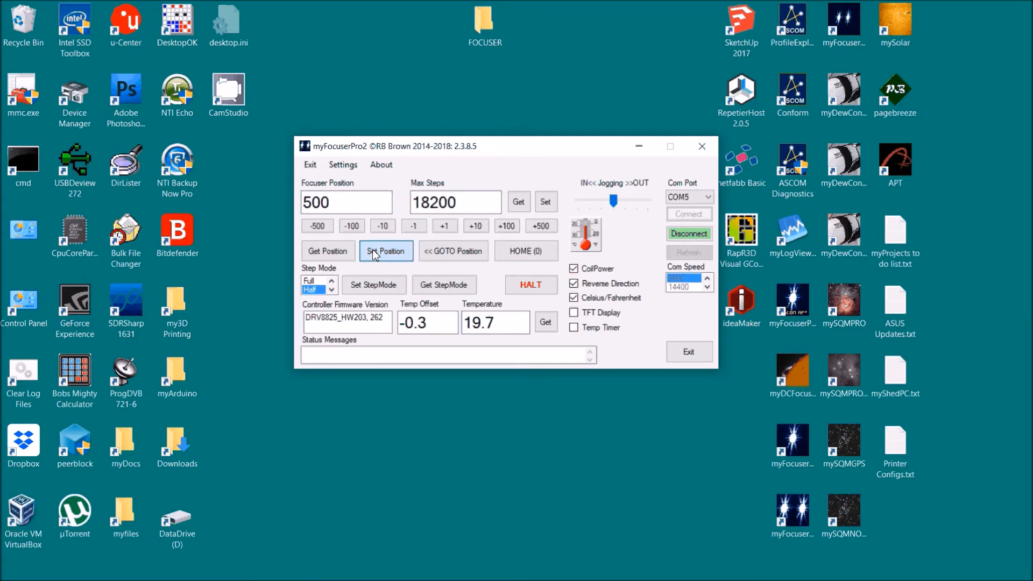
pyautogui.click(635, 284)
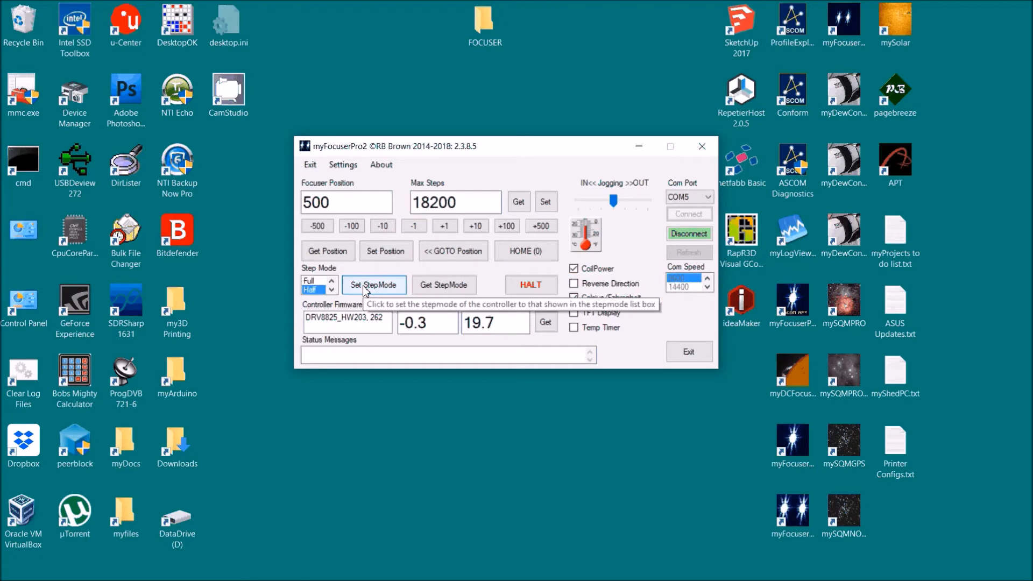
# Set the temperature offset to 1.2 and fetch a new temperature reading from the controller.
pyautogui.click(387, 324)
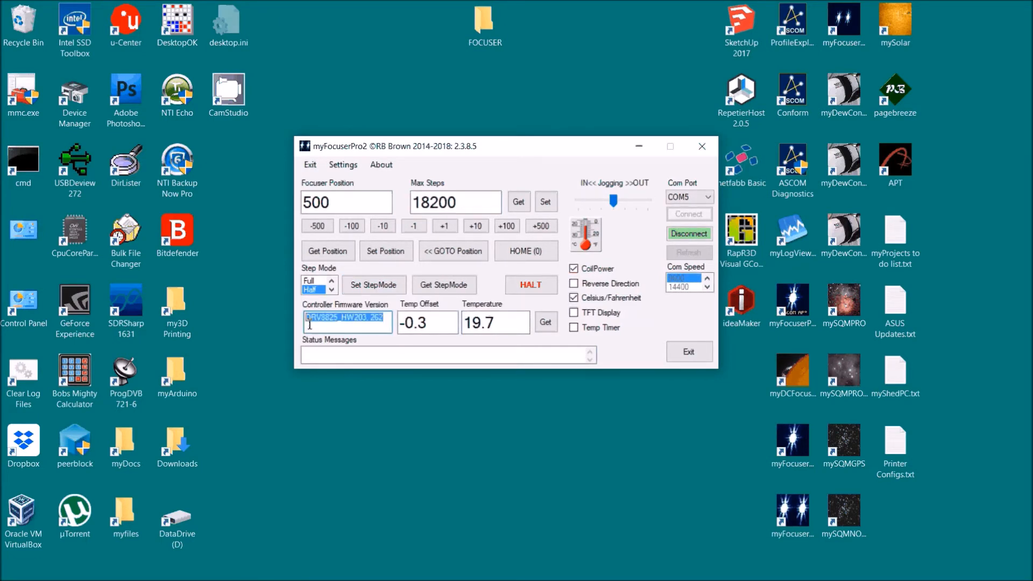
pyautogui.click(442, 325)
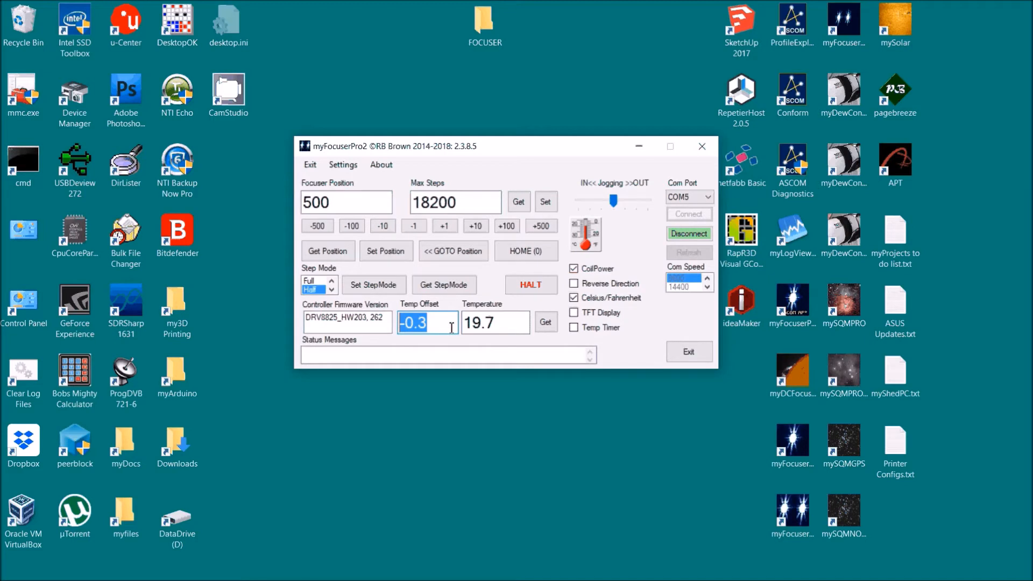
pyautogui.write('1.2')
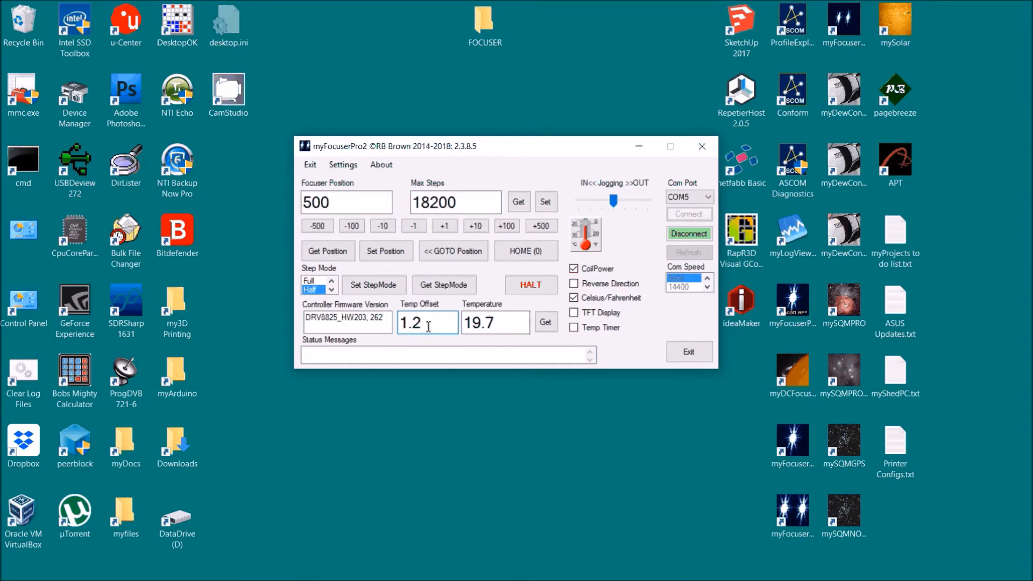
pyautogui.click(545, 322)
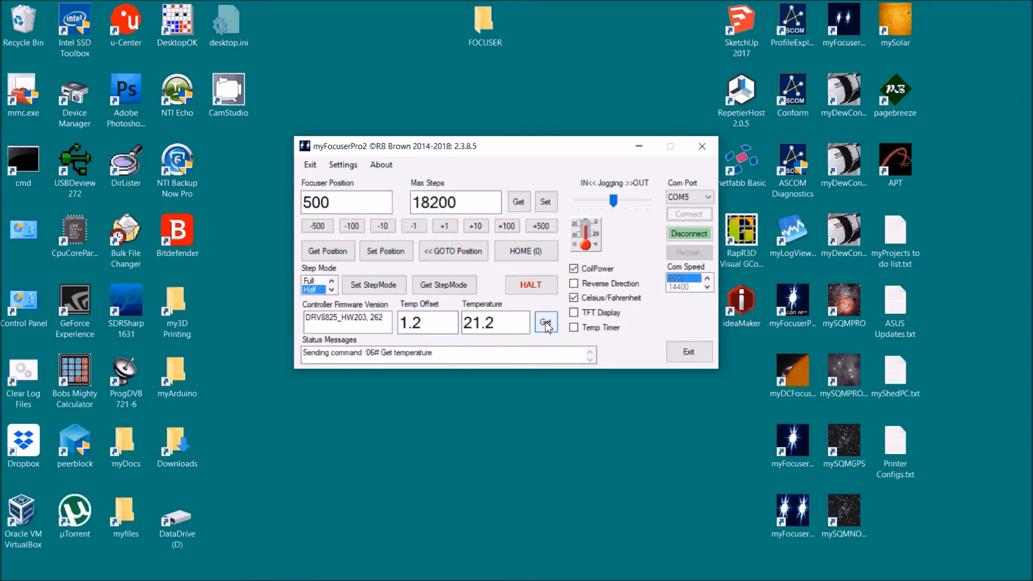
pyautogui.click(443, 329)
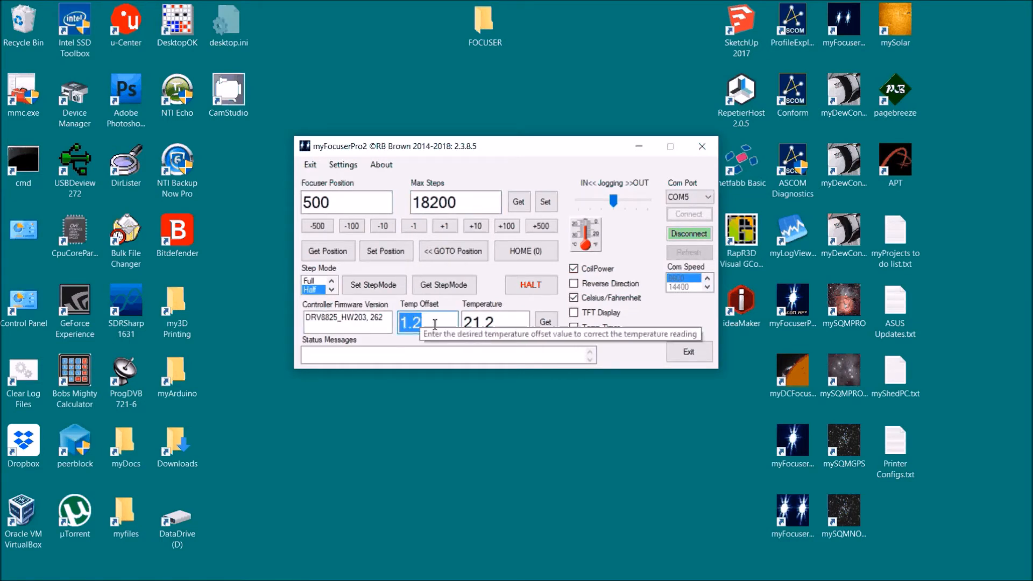
pyautogui.click(502, 322)
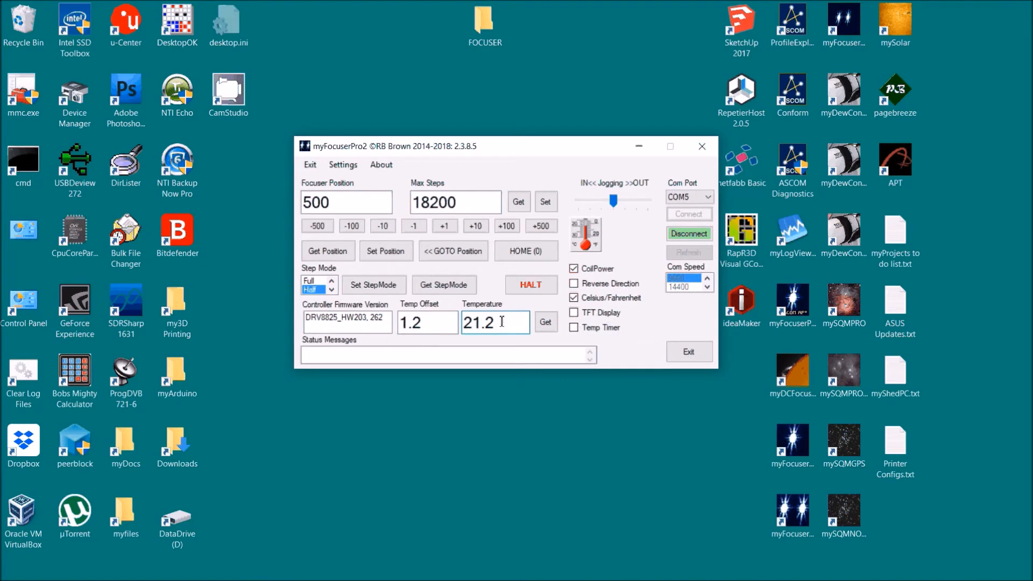
# Toggle the temperature timer and open the temperature graph, returning to the main focuser window.
pyautogui.click(593, 335)
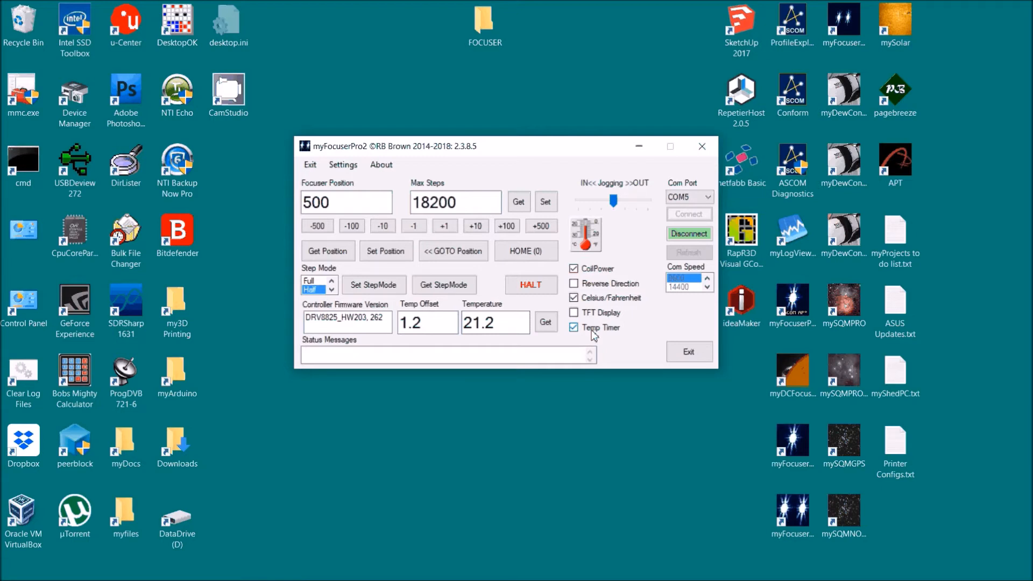
pyautogui.click(586, 243)
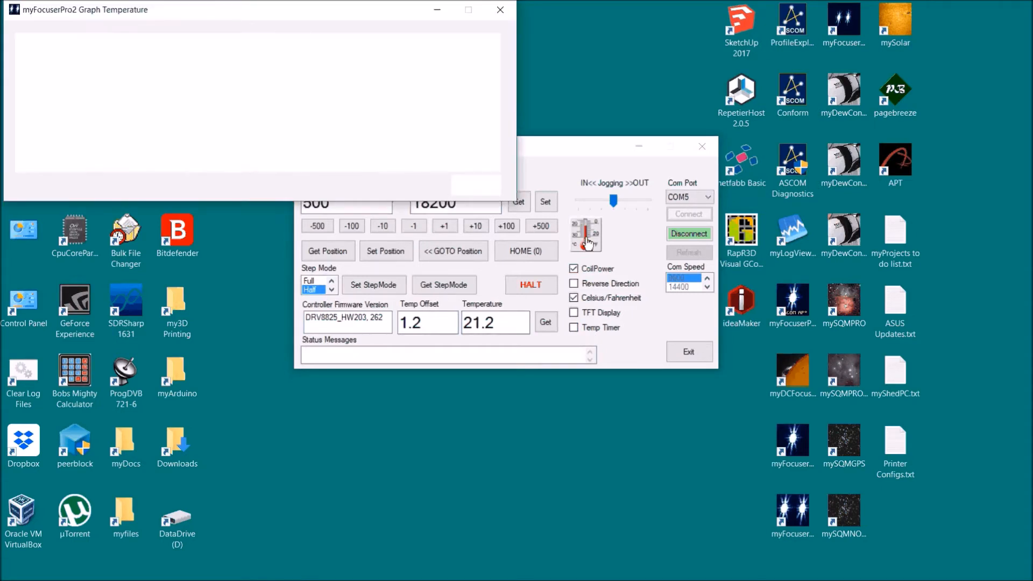
pyautogui.click(582, 160)
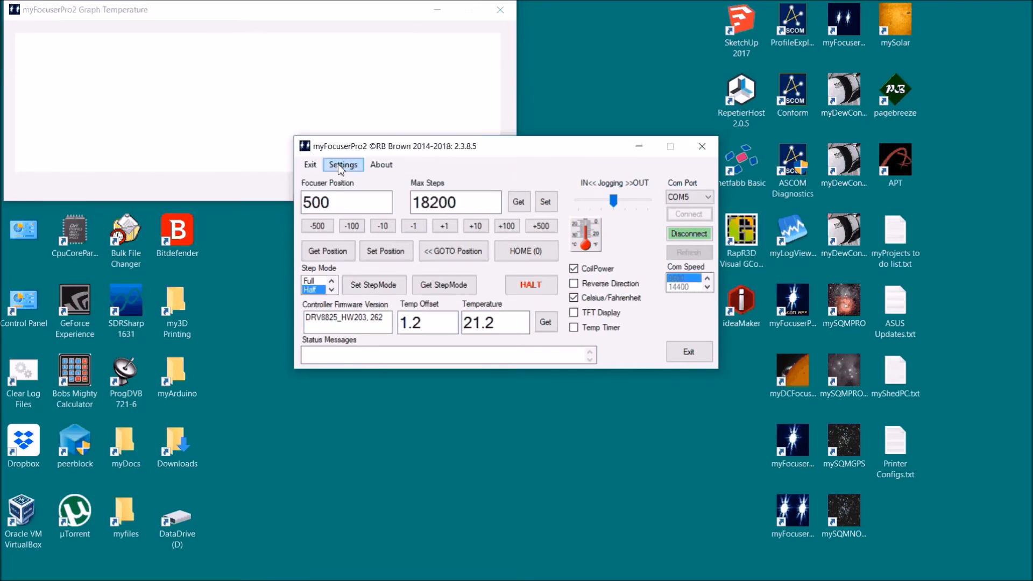
# Retrieve the current focuser position and reconnect to the controller on COM5.
pyautogui.click(332, 253)
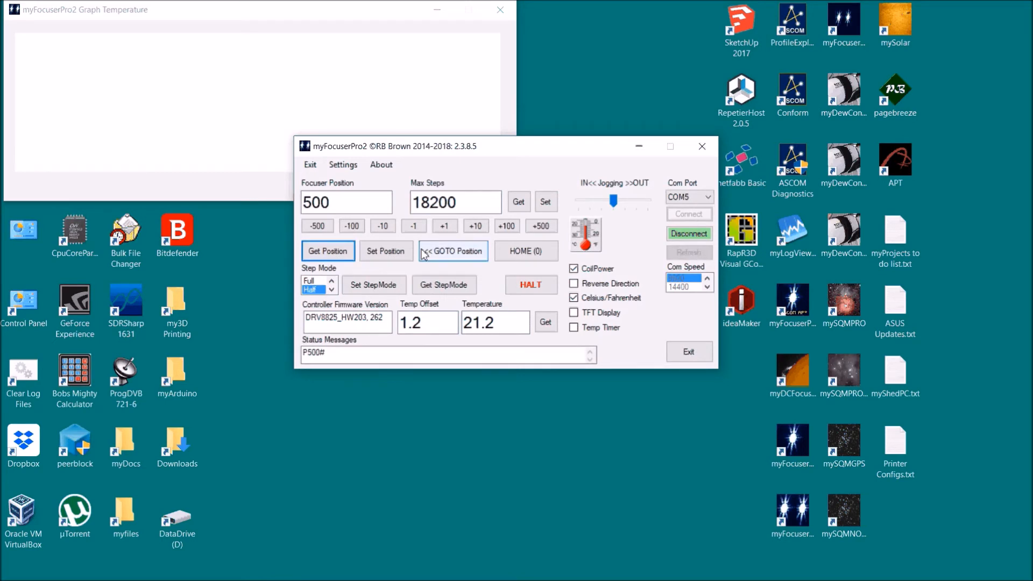
pyautogui.click(538, 253)
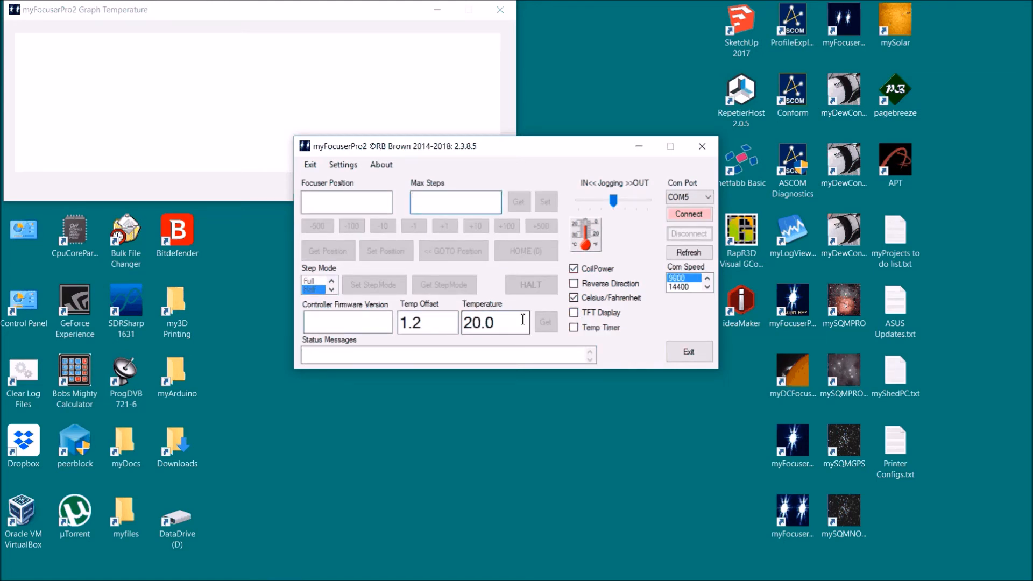
pyautogui.click(688, 215)
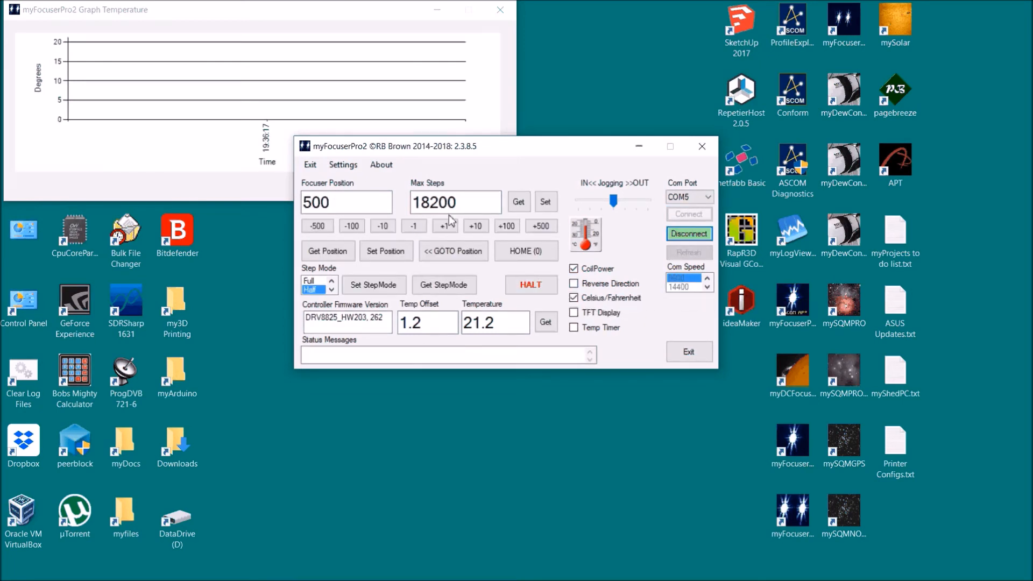
# Set the controller's focuser position to 0 and move the focuser to position 500.
pyautogui.moveTo(376, 205); pyautogui.dragTo(286, 202)
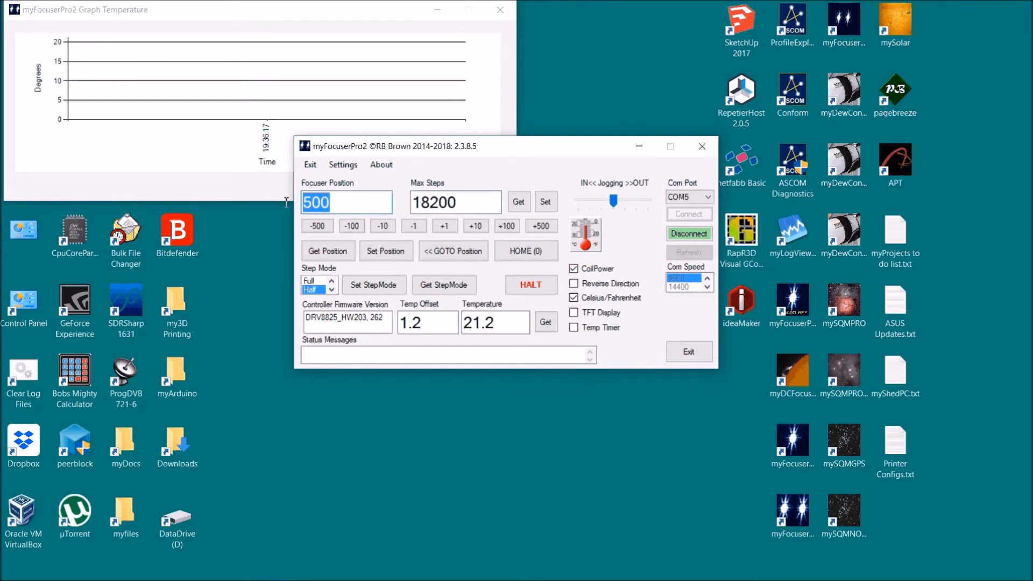
pyautogui.write('0')
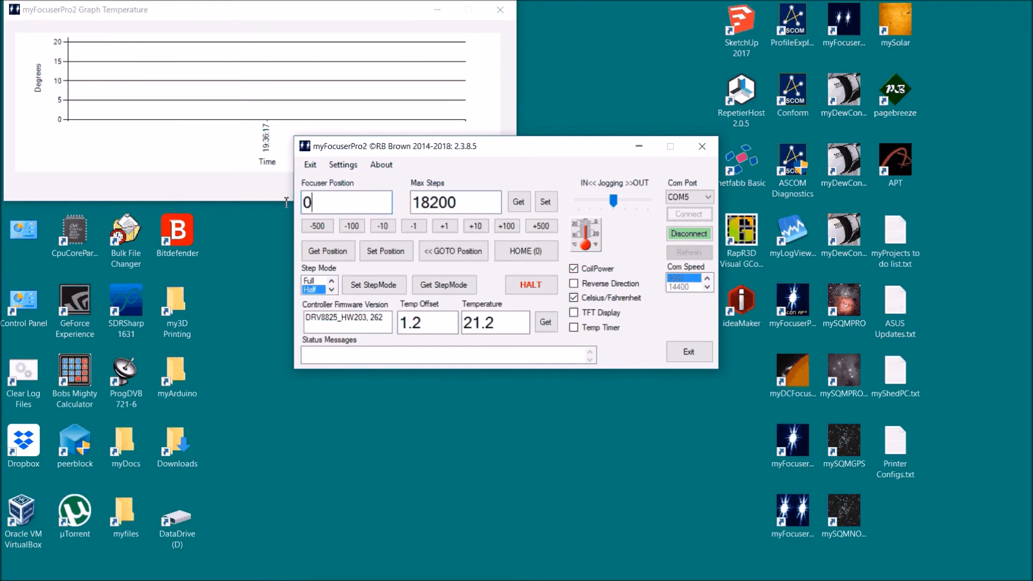
pyautogui.click(381, 256)
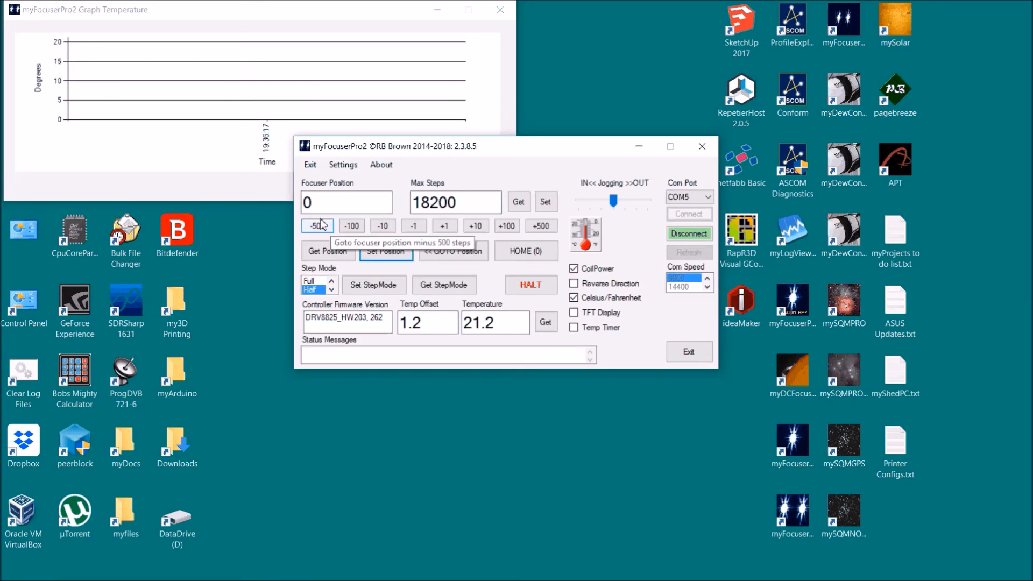
pyautogui.moveTo(318, 203); pyautogui.dragTo(296, 205)
pyautogui.write('500')
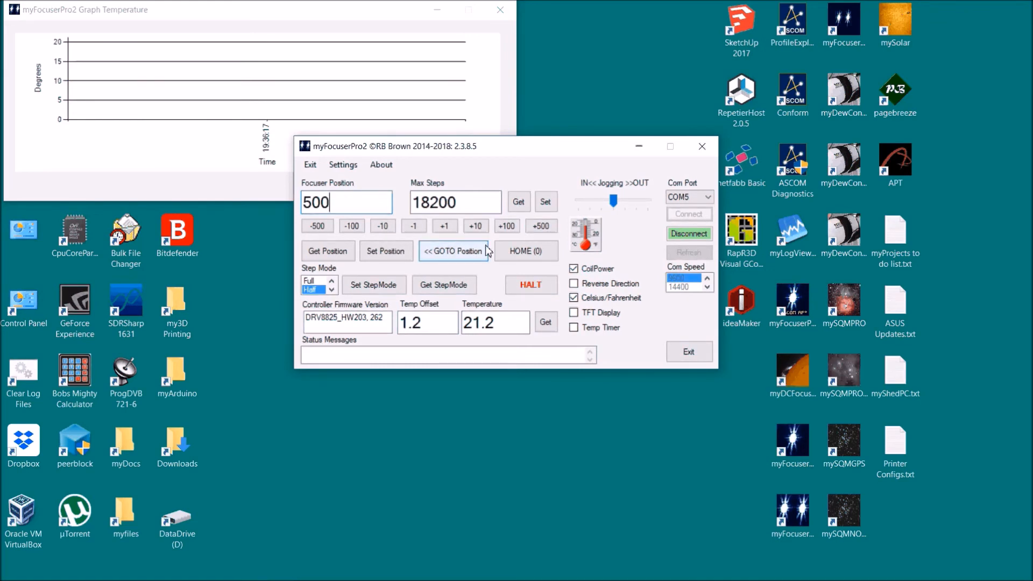
pyautogui.click(463, 248)
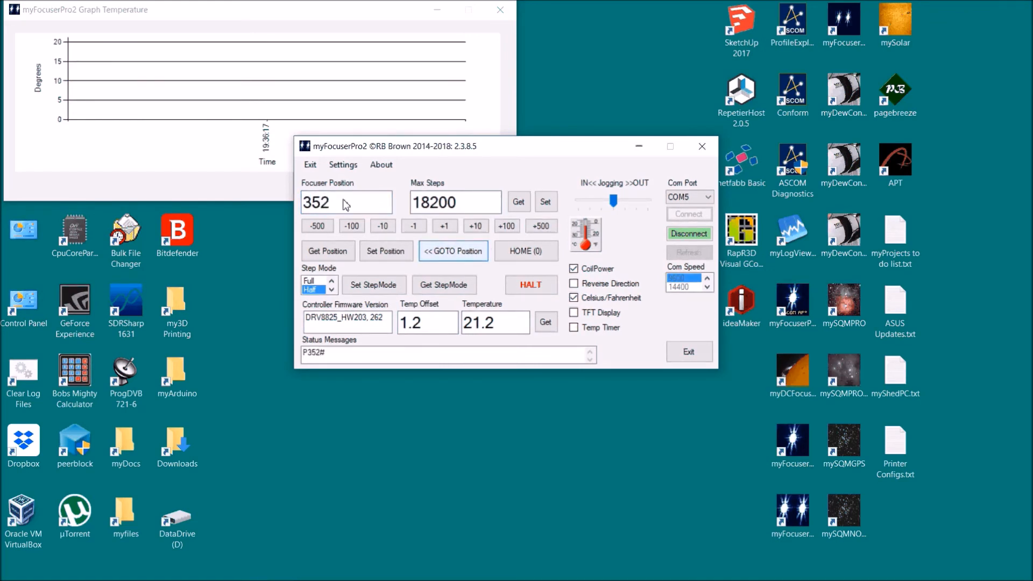
# Reset the controller's focuser position to 0 and hide the temperature graph window.
pyautogui.moveTo(343, 203); pyautogui.dragTo(277, 202)
pyautogui.write('0')
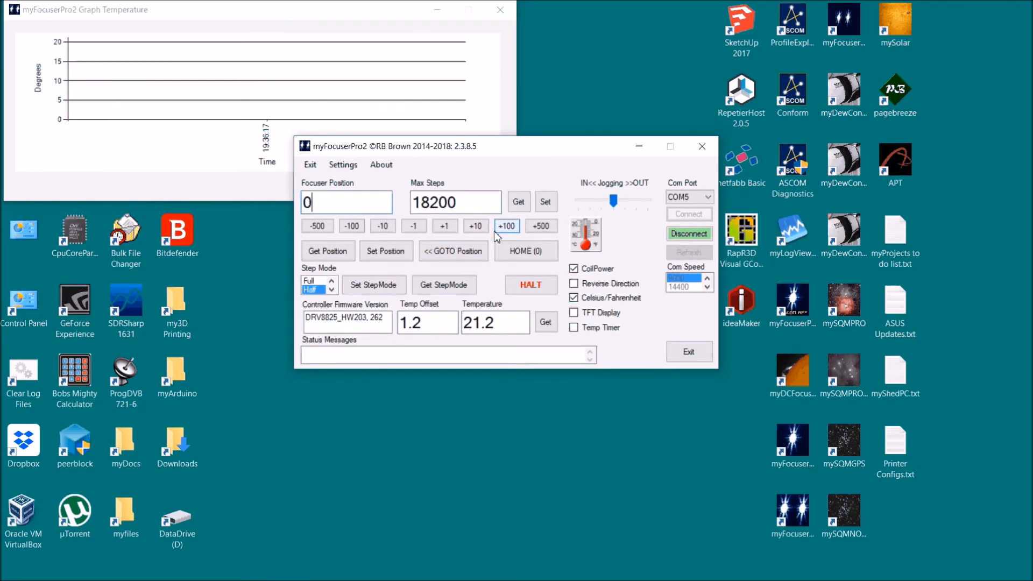
pyautogui.click(375, 256)
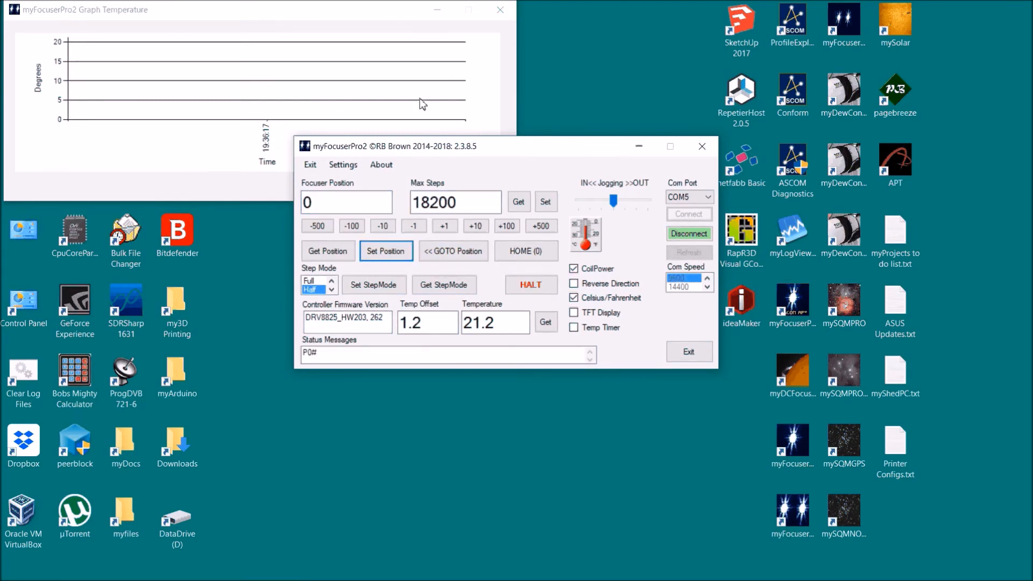
pyautogui.click(158, 167)
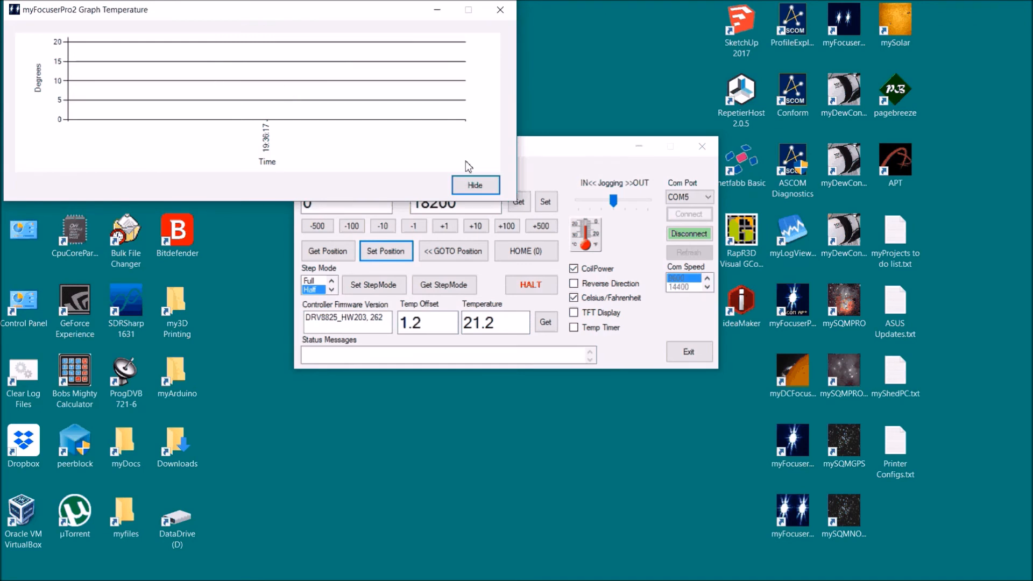
pyautogui.click(476, 185)
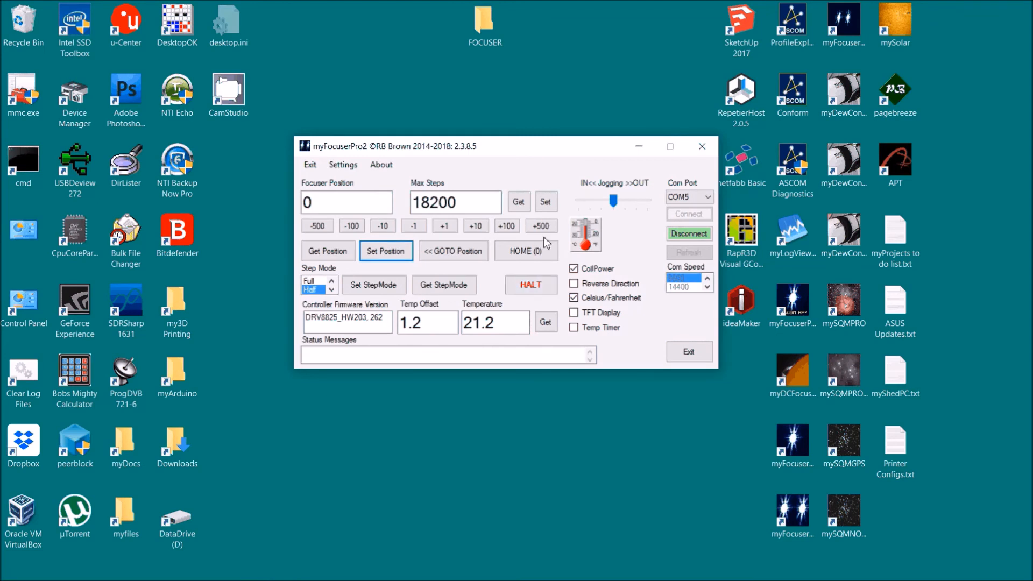
pyautogui.click(375, 253)
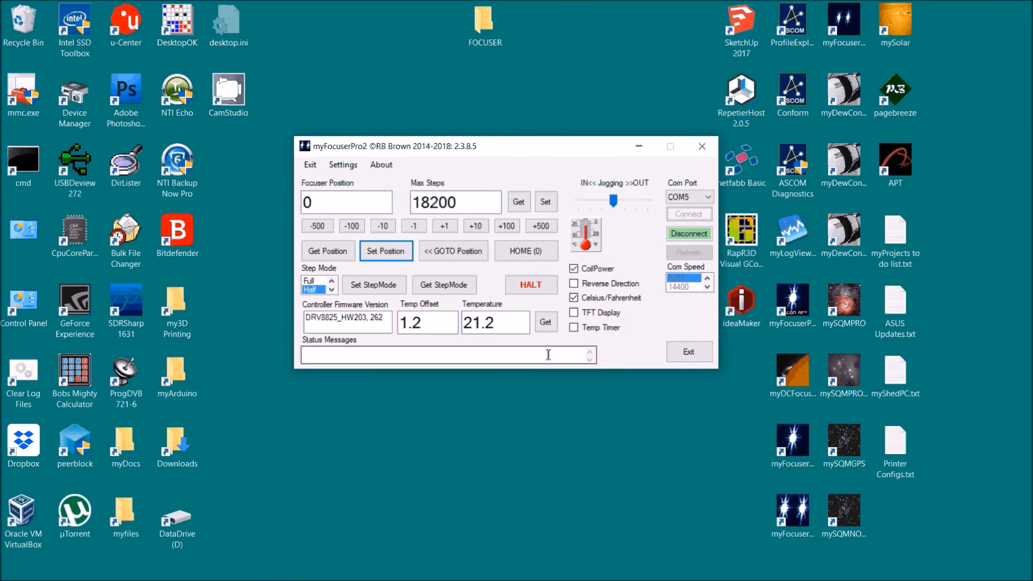
# Fetch a new temperature reading from the controller.
pyautogui.click(545, 322)
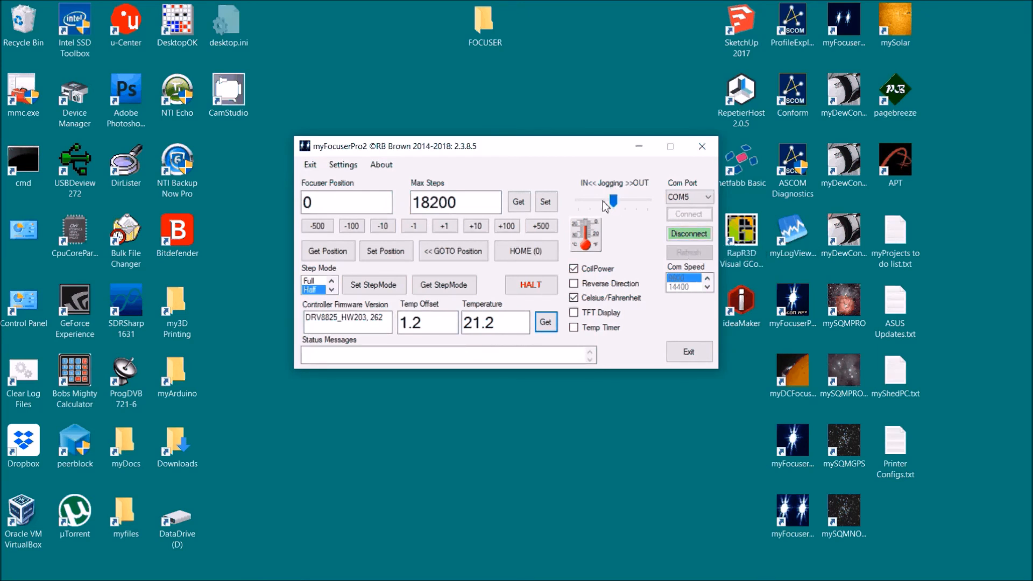
# Jog the focuser outward to about position 471 and disconnect from the controller.
pyautogui.moveTo(615, 201); pyautogui.dragTo(614, 201)
pyautogui.moveTo(625, 201); pyautogui.dragTo(626, 201)
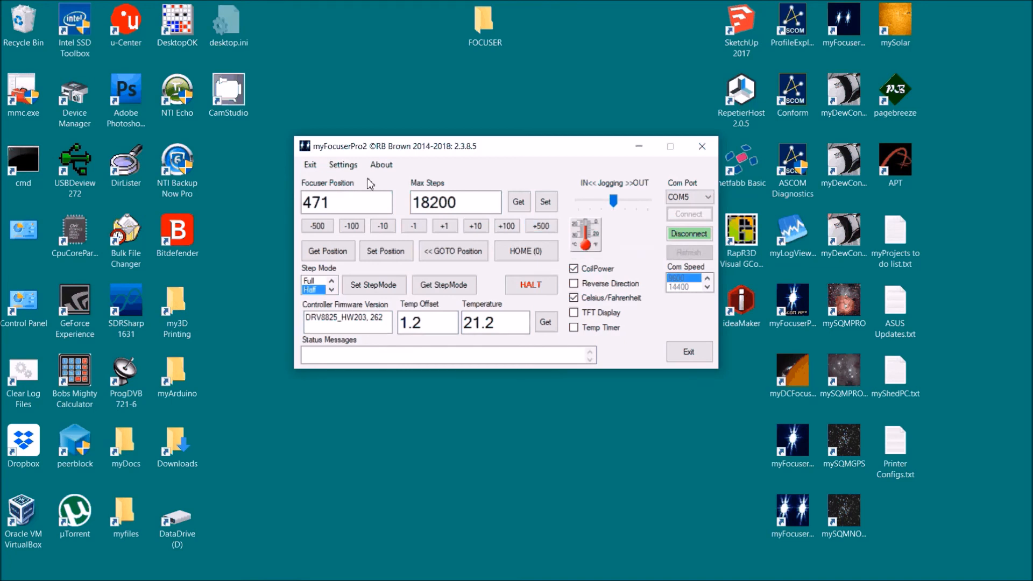
pyautogui.click(689, 234)
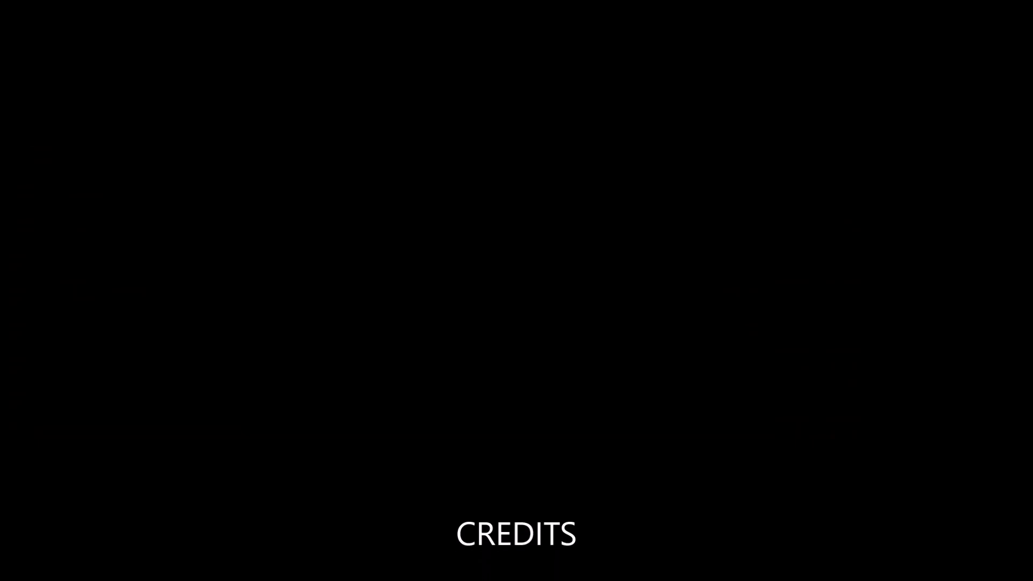